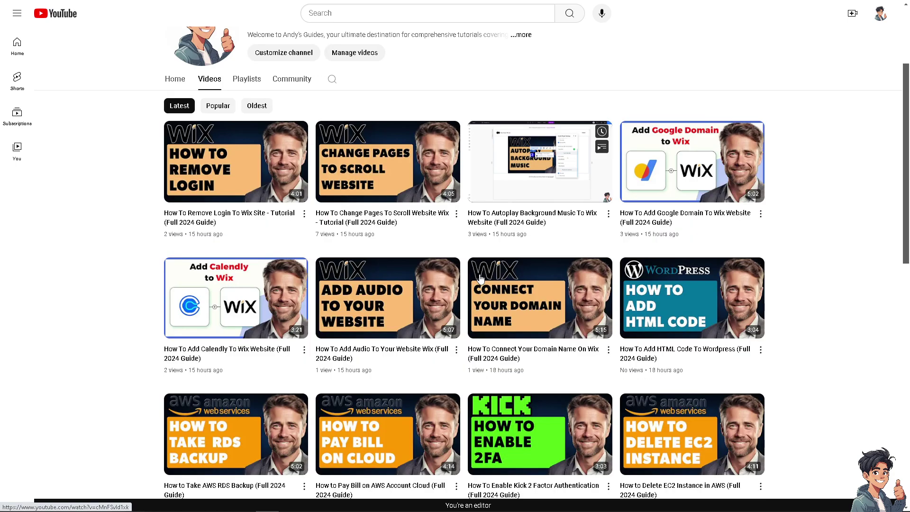
scroll(480, 279, down, 10)
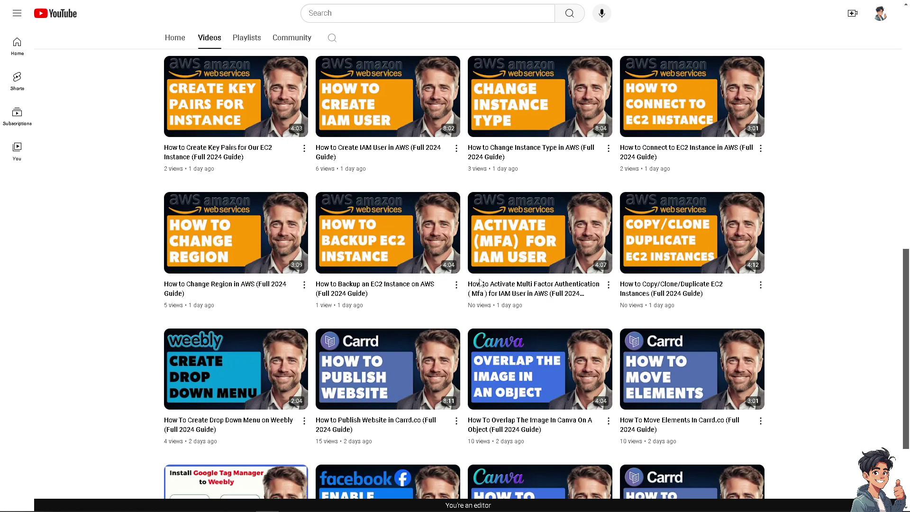
scroll(479, 283, down, 3)
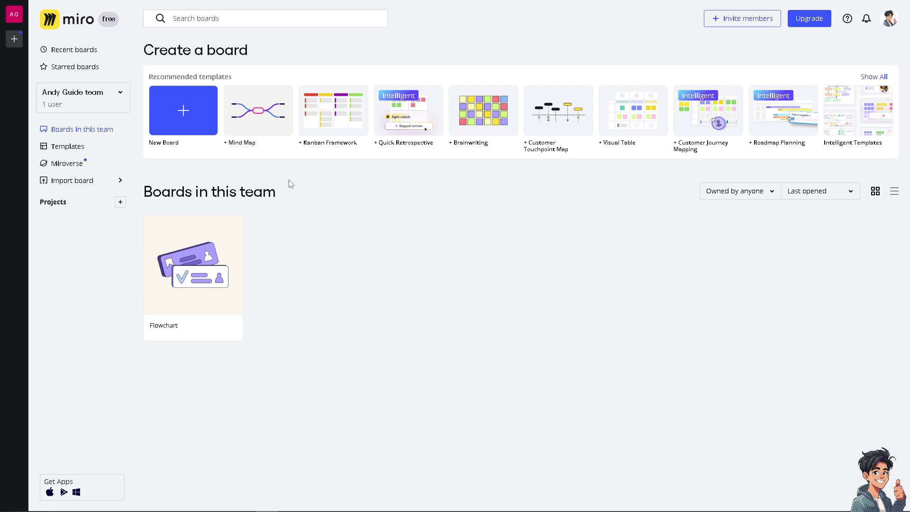
Create a new board from the New Board tile on the Miro dashboard.
click(183, 120)
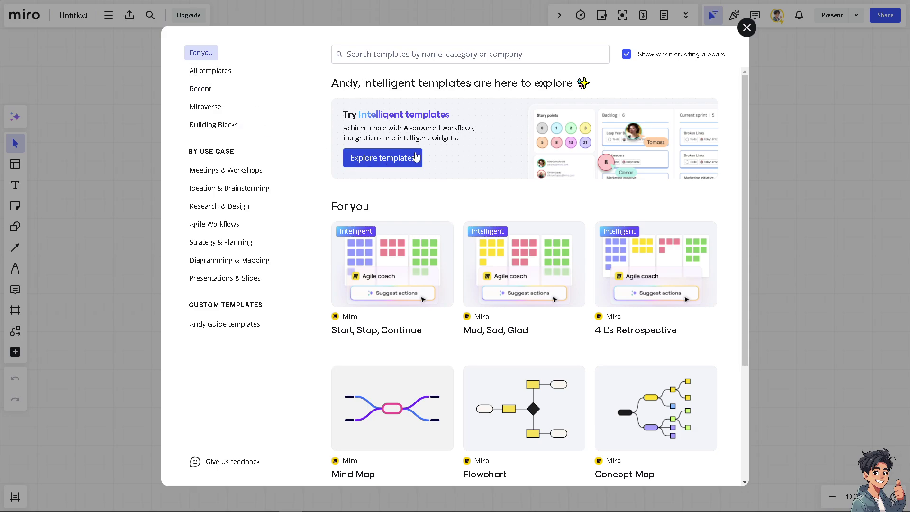
Open the preview of the Start, Stop, Continue retrospective template.
mouse_move(400, 256)
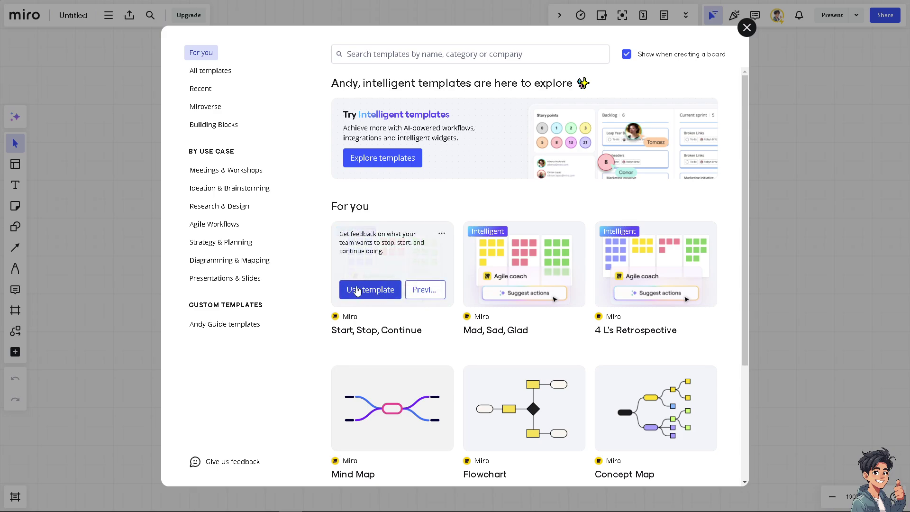
mouse_move(542, 253)
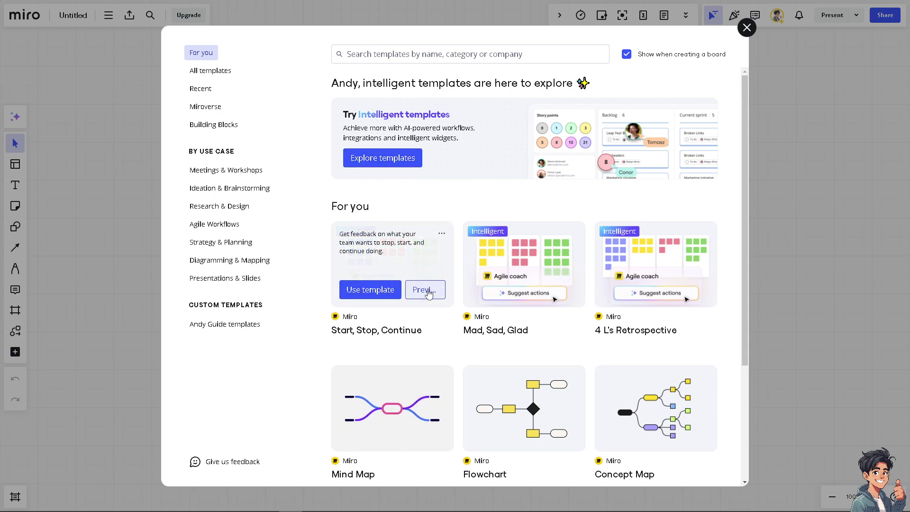
click(426, 291)
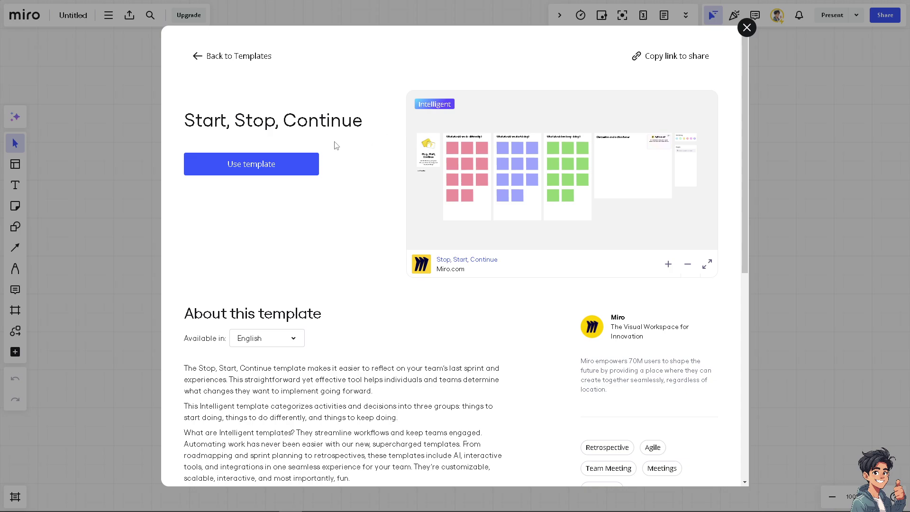
Place the Start, Stop, Continue template on the board and filter its selection to the 3 images.
click(283, 164)
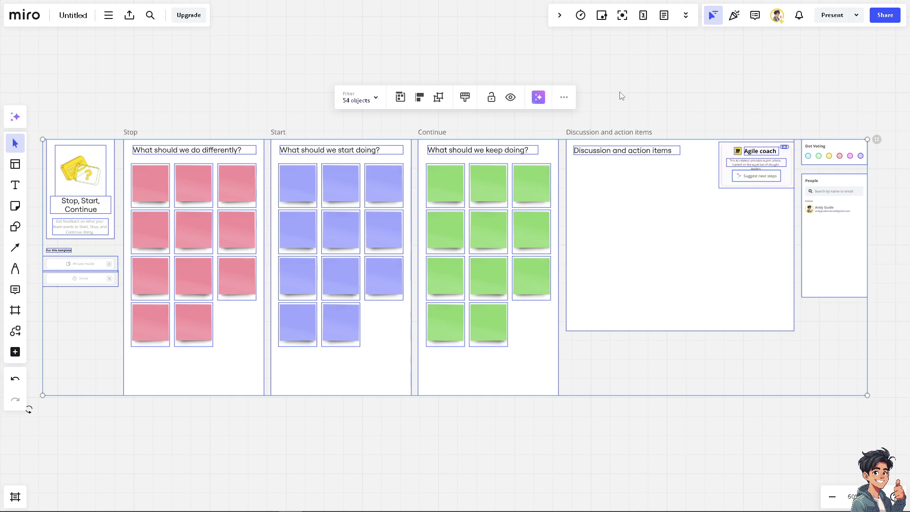
click(378, 100)
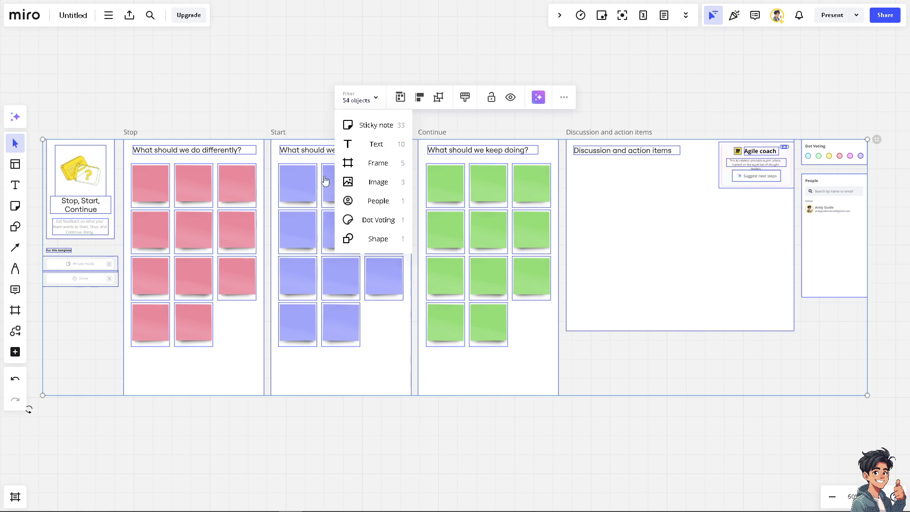
click(361, 185)
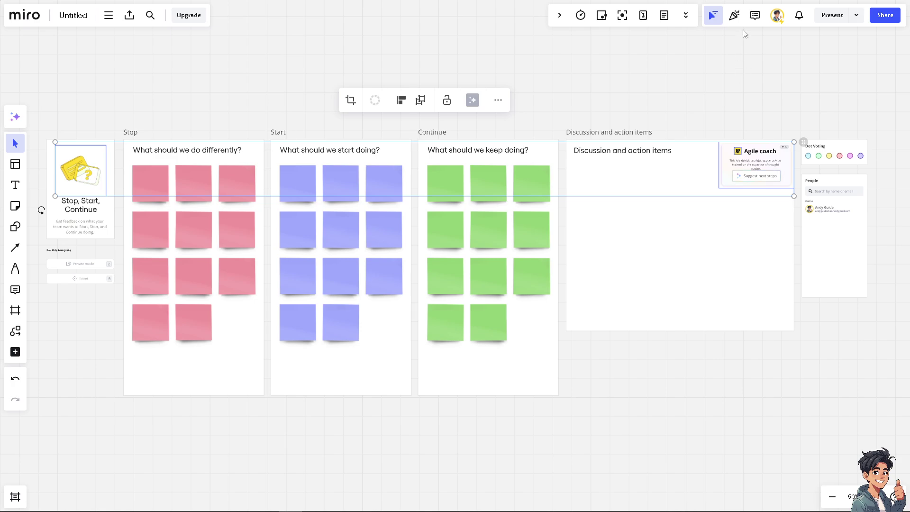
Turn off the Enable reactions for all toggle in the reactions options.
click(738, 18)
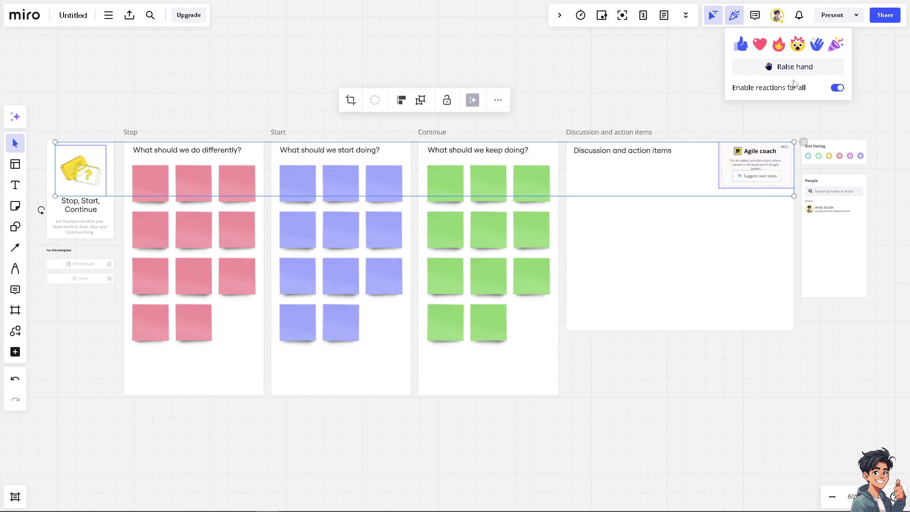
click(835, 88)
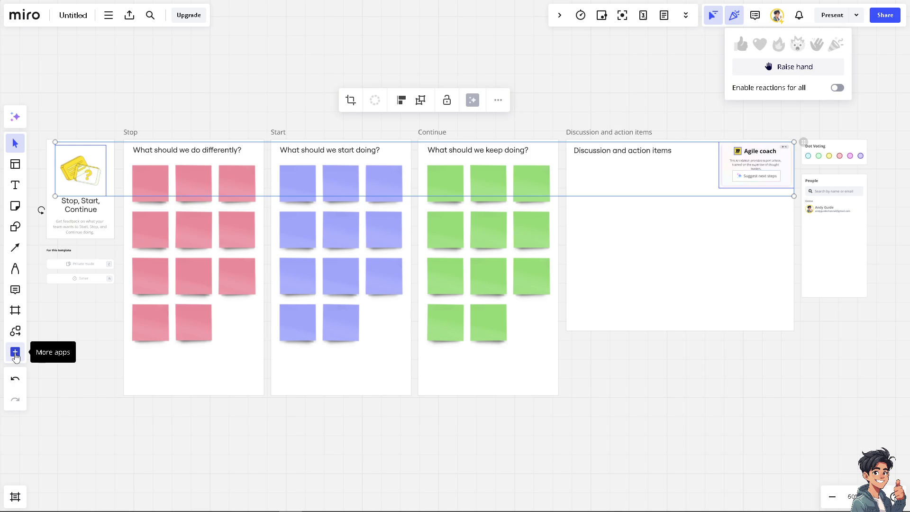
Browse the board's Discover apps list.
click(15, 352)
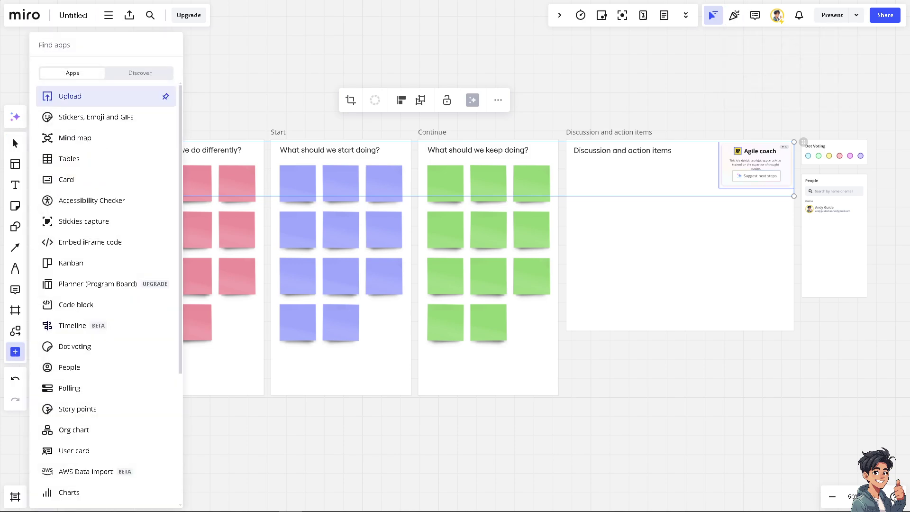
click(140, 72)
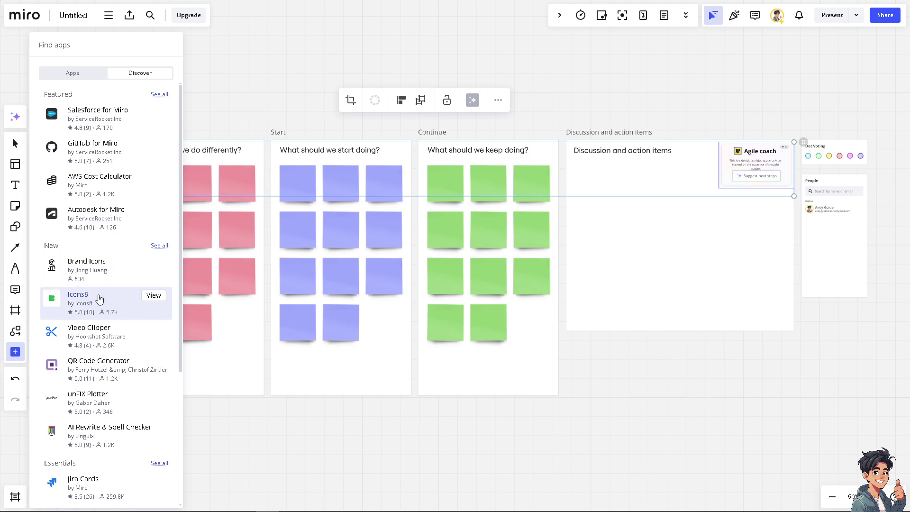
scroll(93, 322, down, 1)
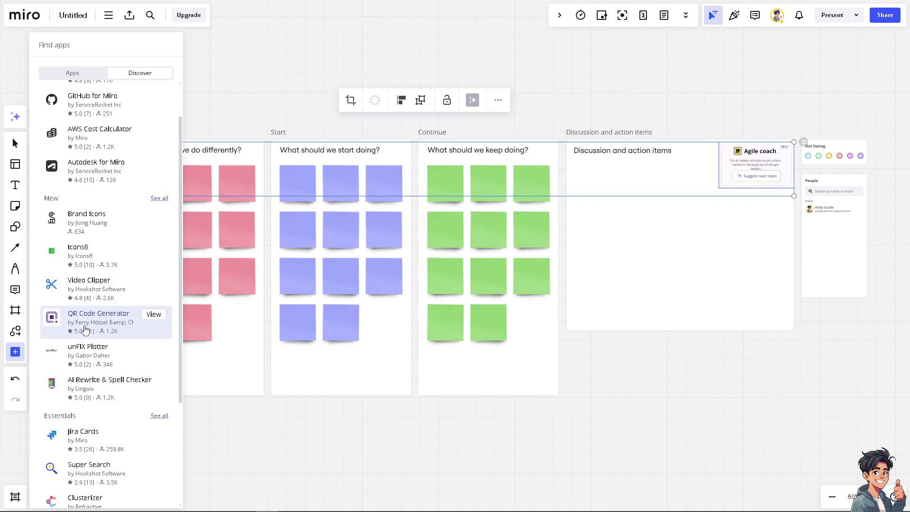
scroll(90, 328, down, 3)
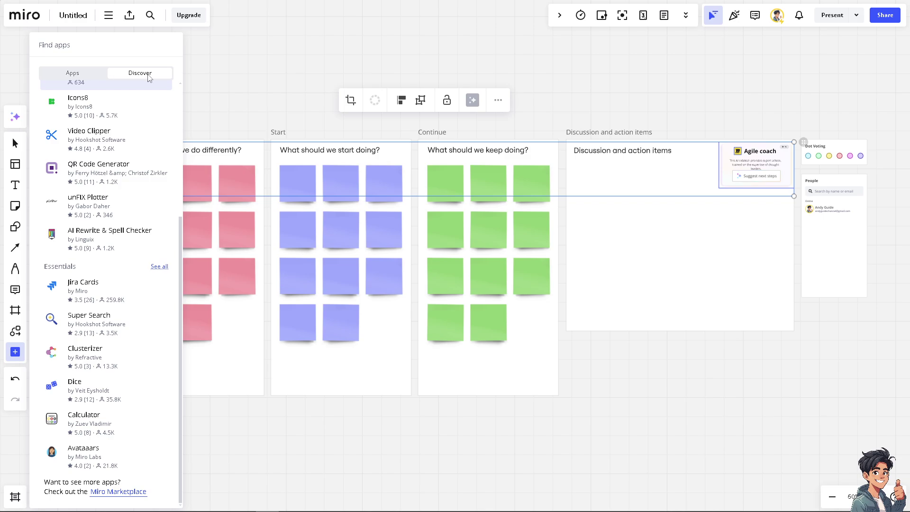
scroll(142, 205, up, 4)
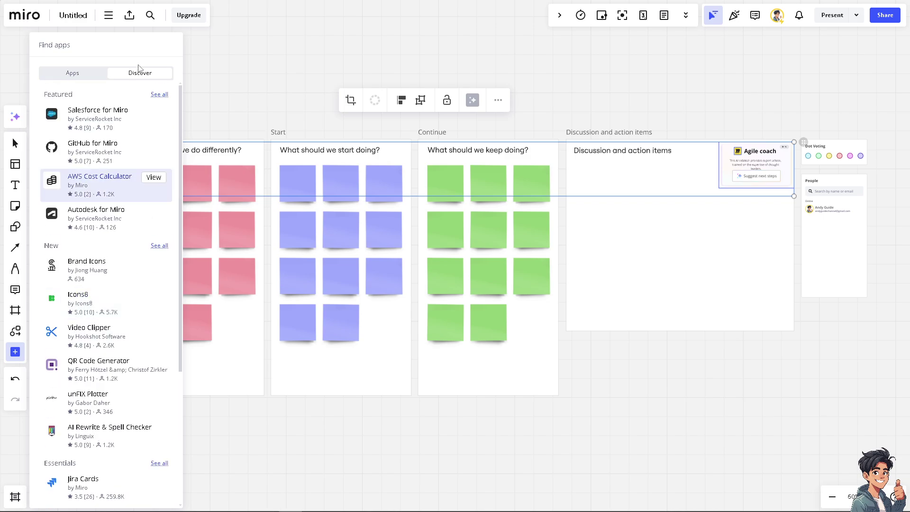
Look through the full app marketplace's Featured collection, then close it.
click(158, 94)
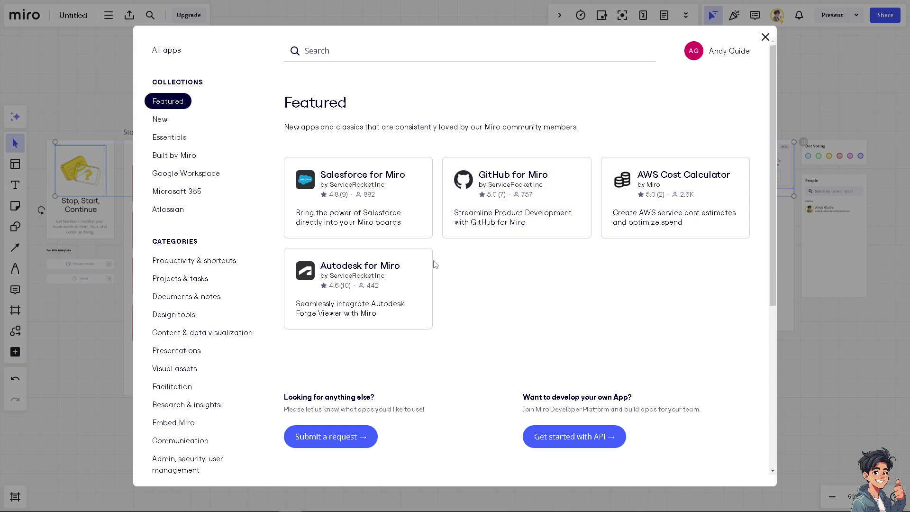
scroll(444, 271, down, 3)
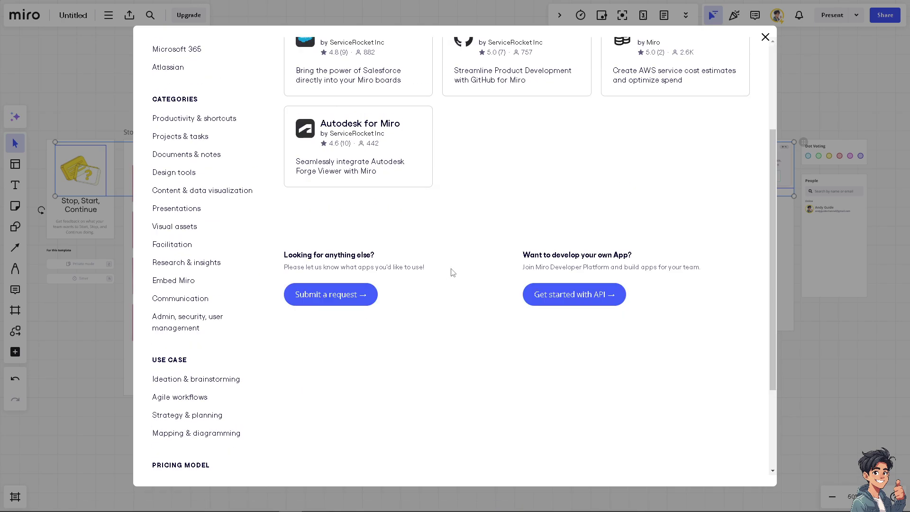
scroll(189, 246, down, 1)
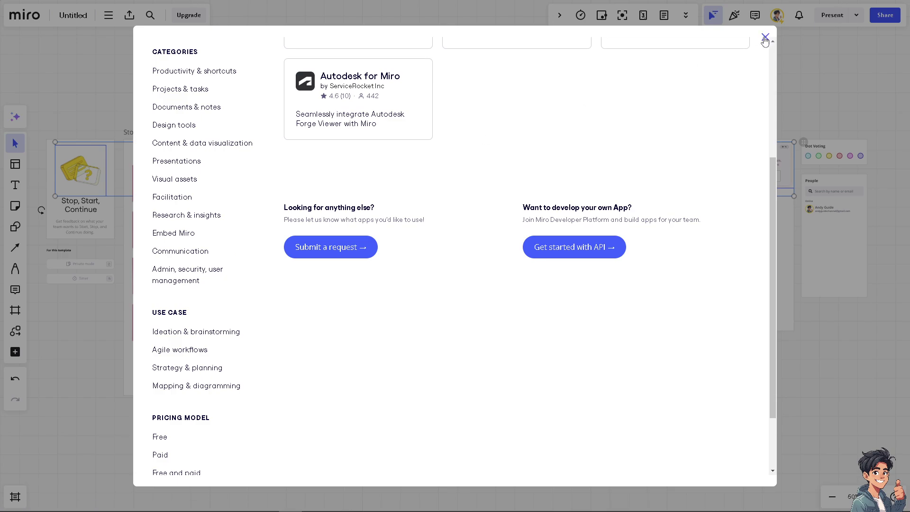
click(765, 38)
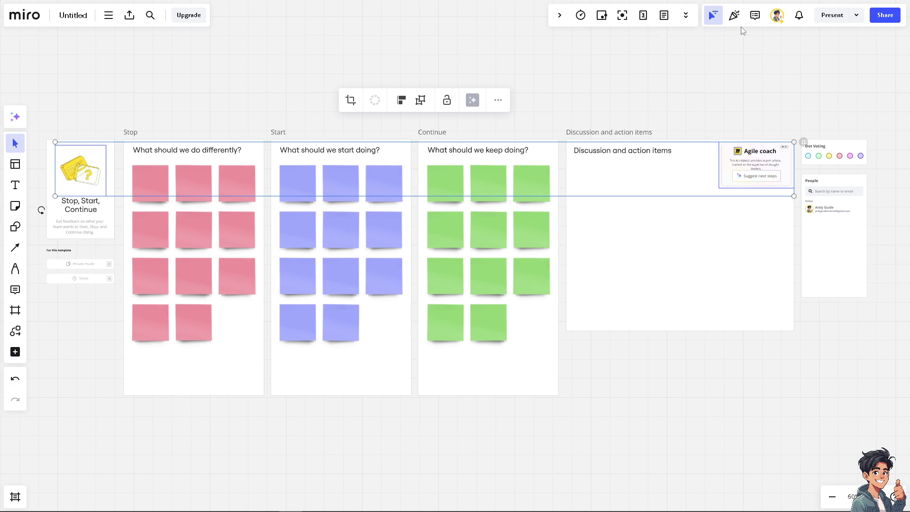
Present the entire retrospective board full screen.
click(856, 16)
click(830, 49)
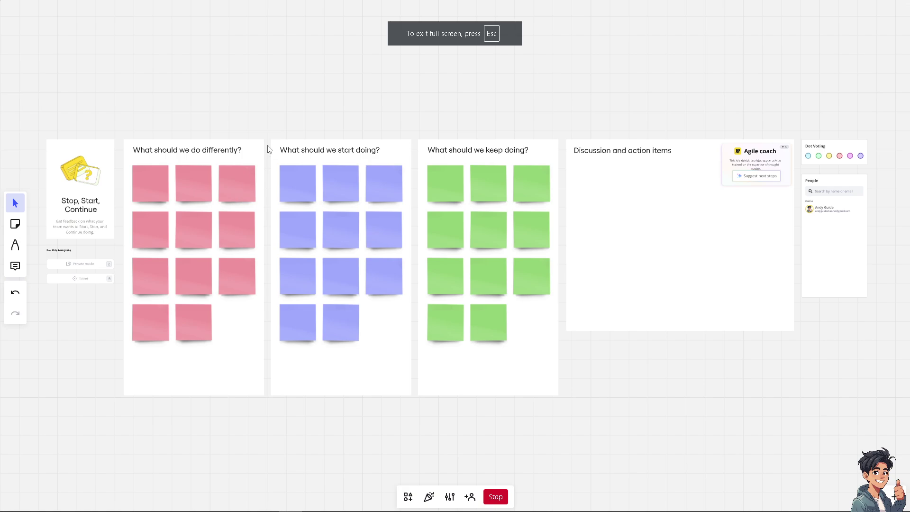
mouse_move(492, 502)
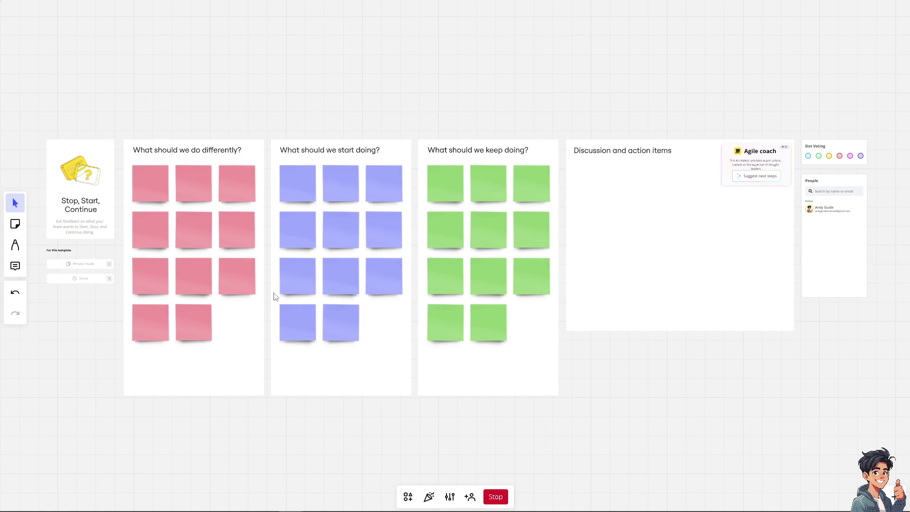
End the presentation, try titling the board in the Share dialog, then close it.
click(495, 496)
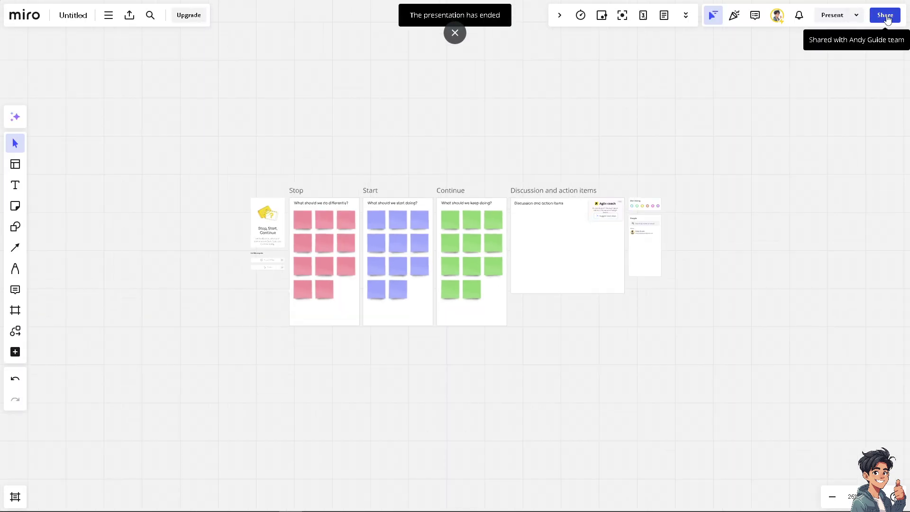
click(886, 16)
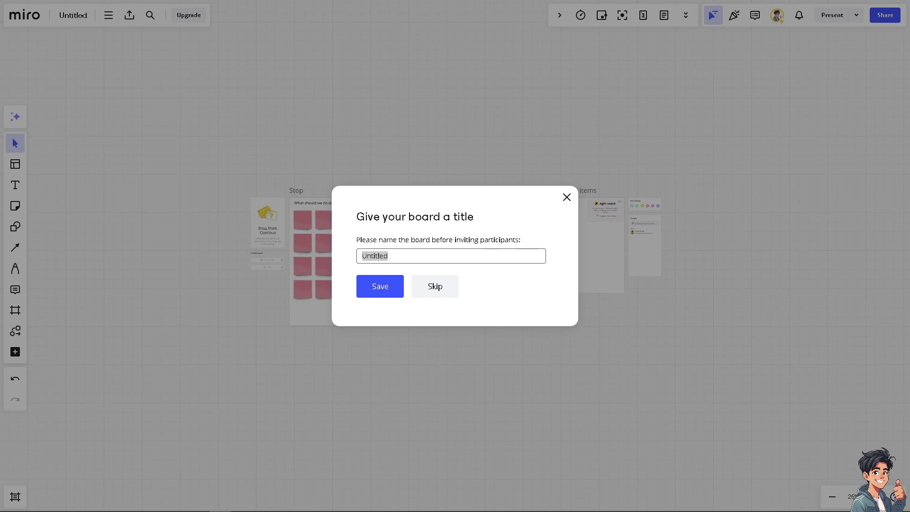
click(415, 256)
text(Miro vs FigJam: Which is Better?)
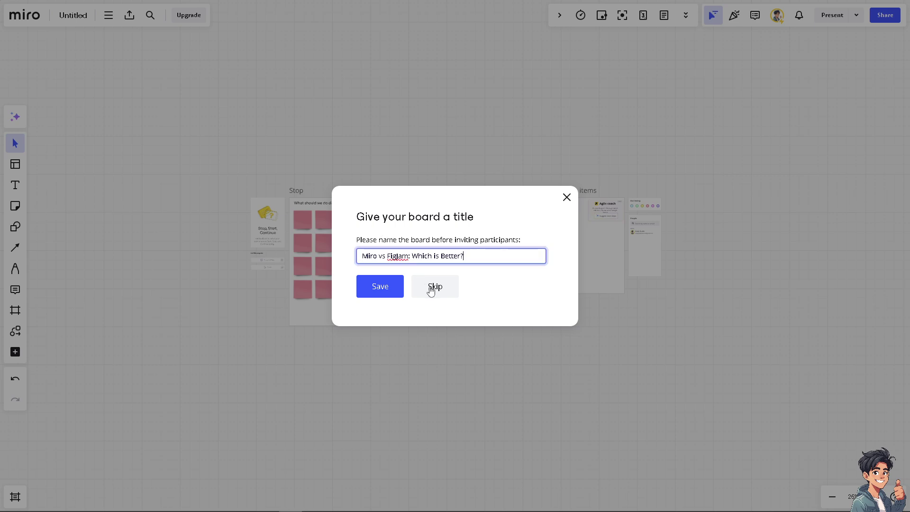
click(432, 289)
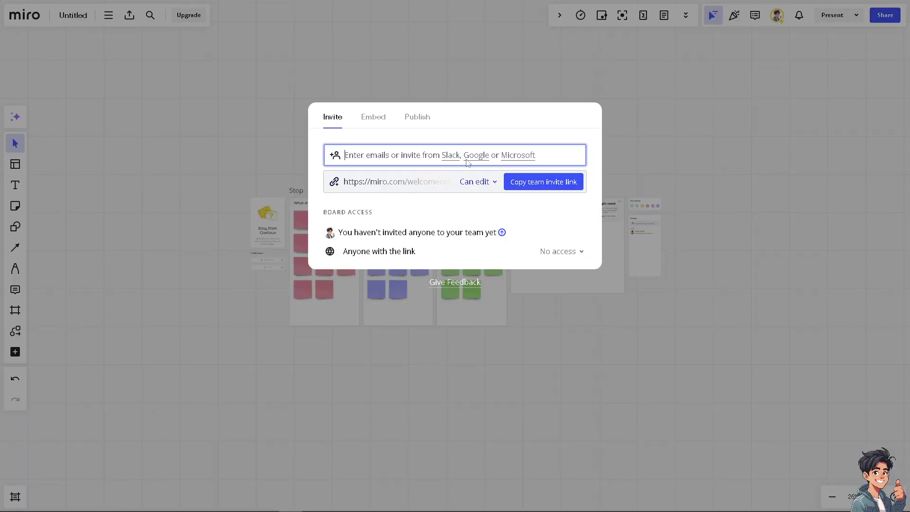
click(756, 112)
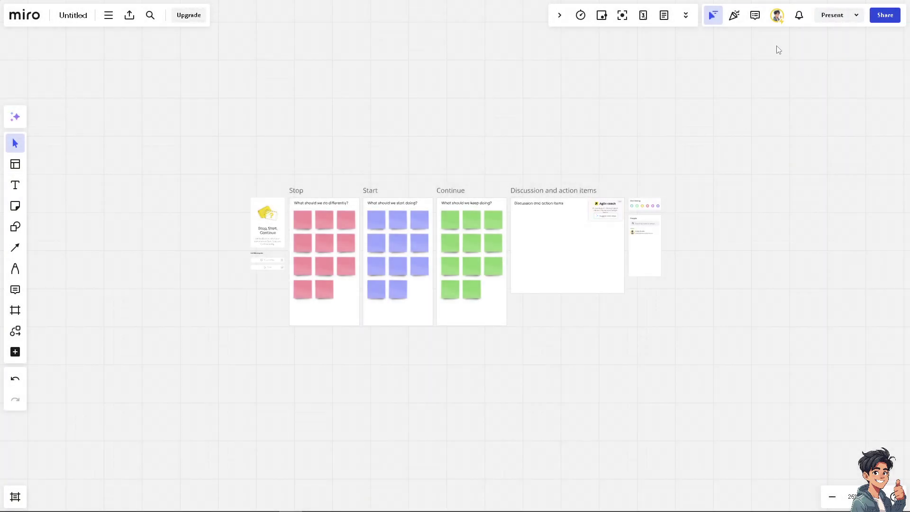
Rename the board to 'Miro vs Figjam: Which is Better?' and save the title.
click(885, 15)
text(Miro vs FigJam: Which is Better?)
click(381, 287)
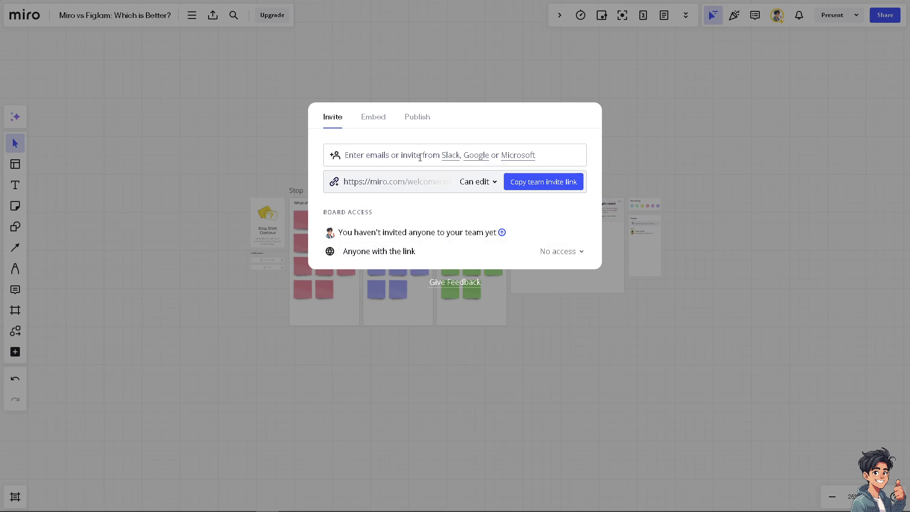
View the board's embed code, then the Publish options for Miroverse and custom templates.
click(380, 120)
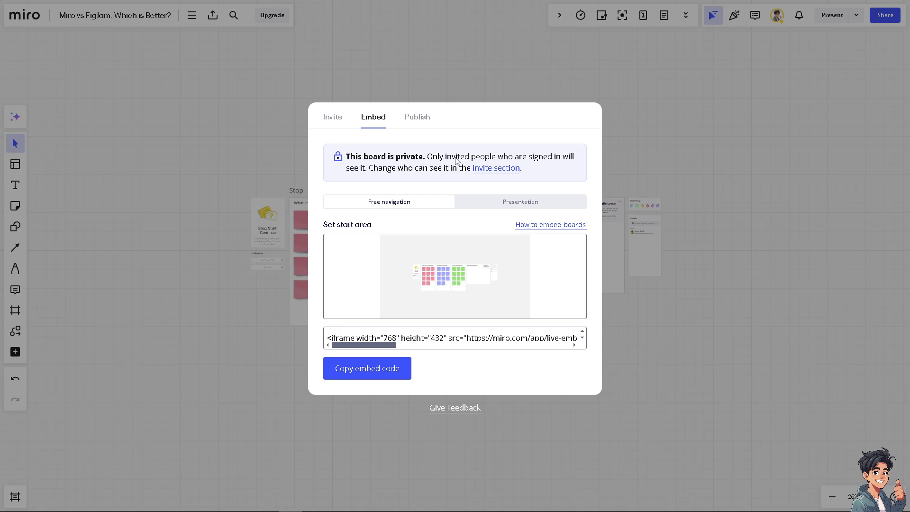
click(420, 120)
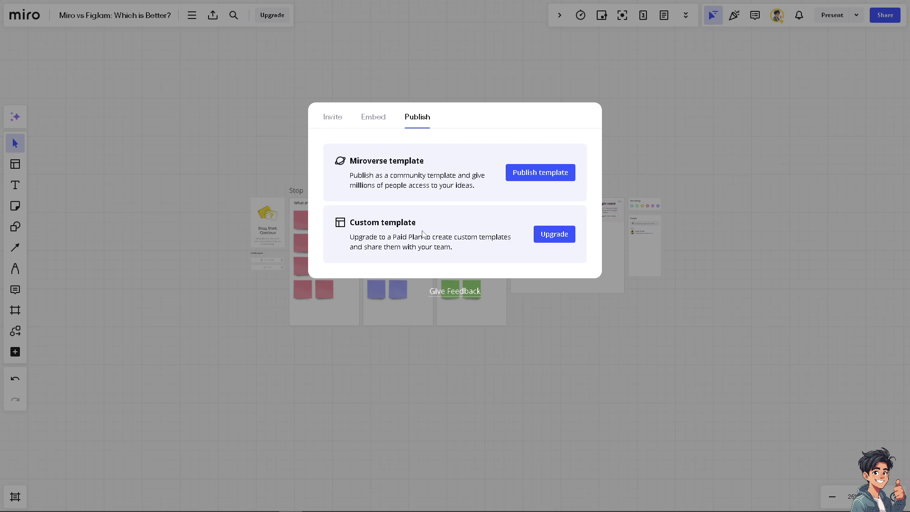
Review the upgrade plans: Starter $8/mo, Business $16/mo and custom-priced Enterprise.
click(567, 244)
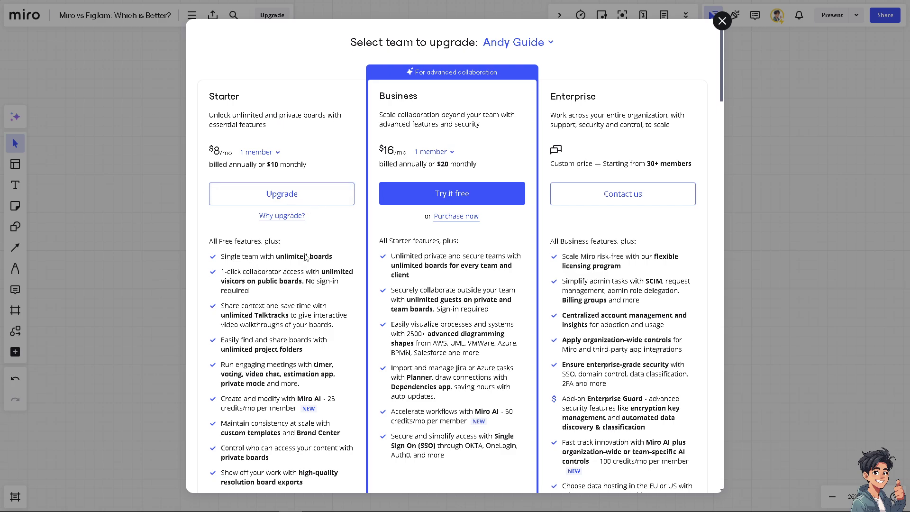
scroll(305, 258, down, 2)
scroll(482, 270, up, 2)
scroll(631, 269, down, 1)
scroll(632, 268, down, 2)
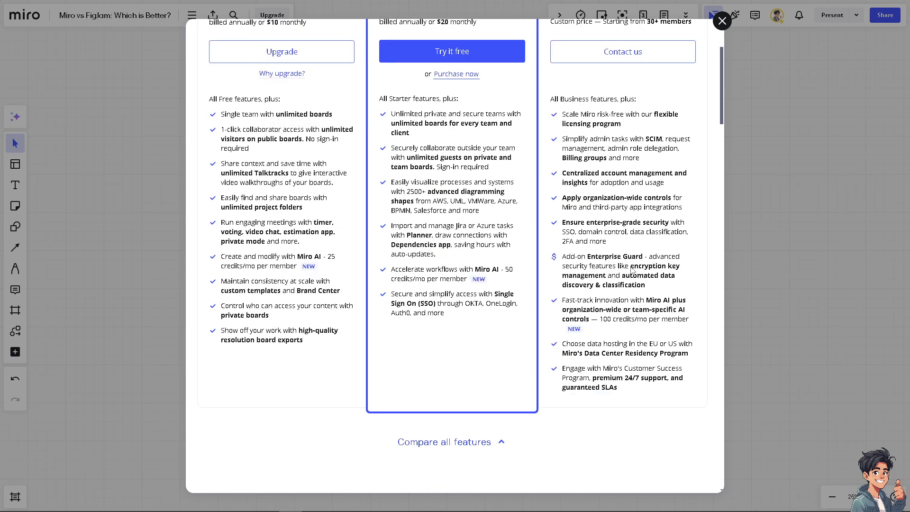
scroll(632, 270, up, 3)
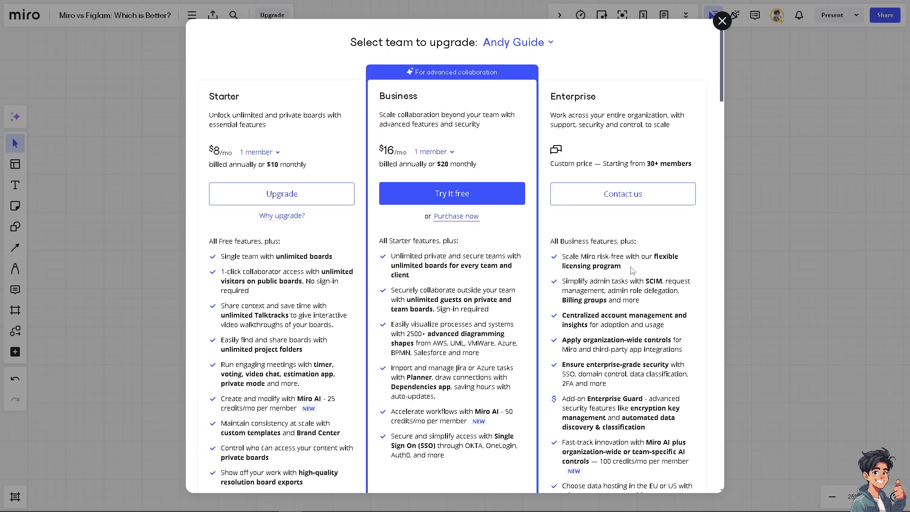
Close the Miro plans overview to leave the upgrade screen.
click(721, 21)
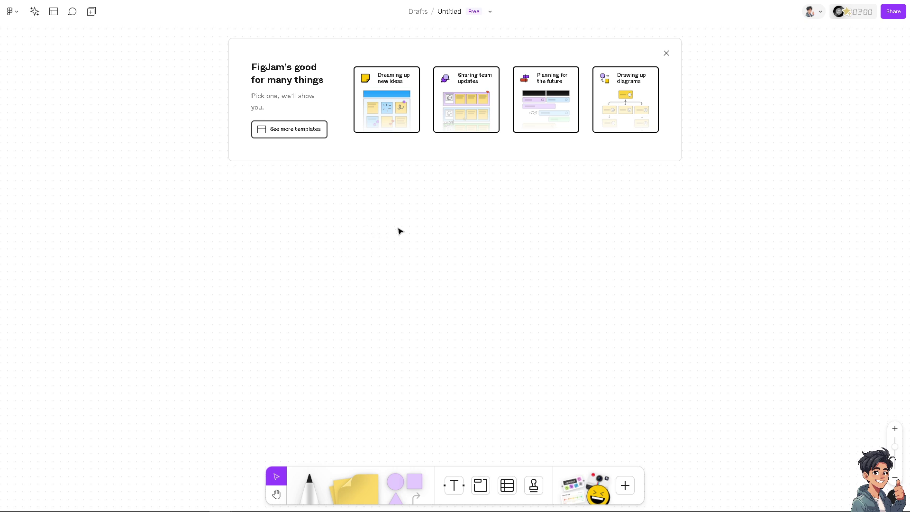
Open the full FigJam template browser from the new file's welcome card.
click(308, 135)
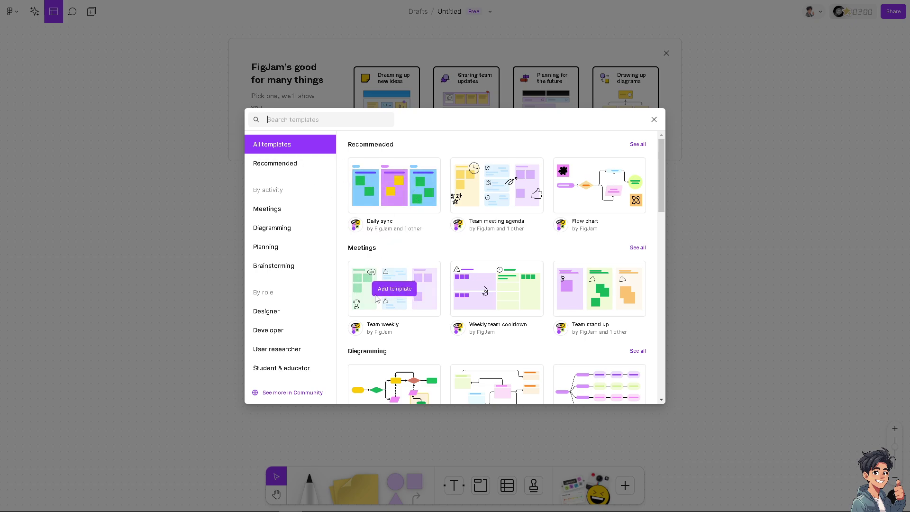
Add the Team weekly template to the Untitled FigJam board.
click(386, 292)
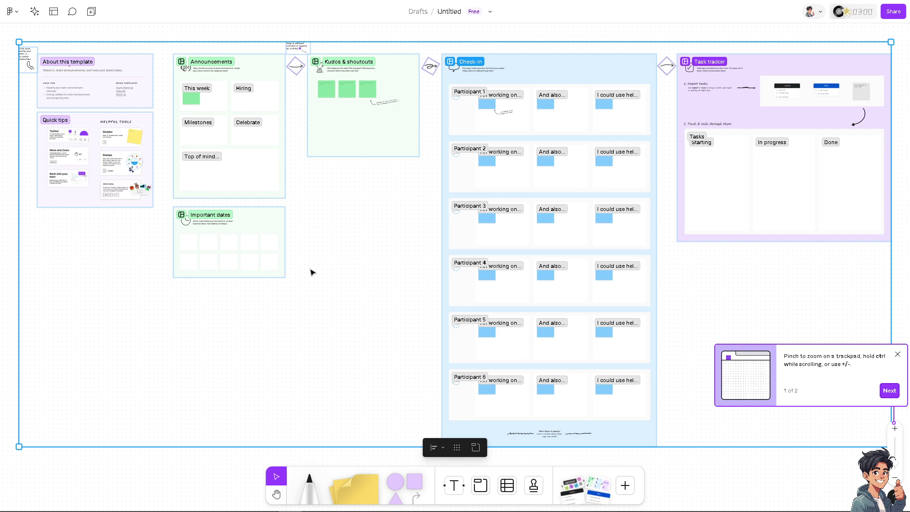
scroll(315, 272, down, 1)
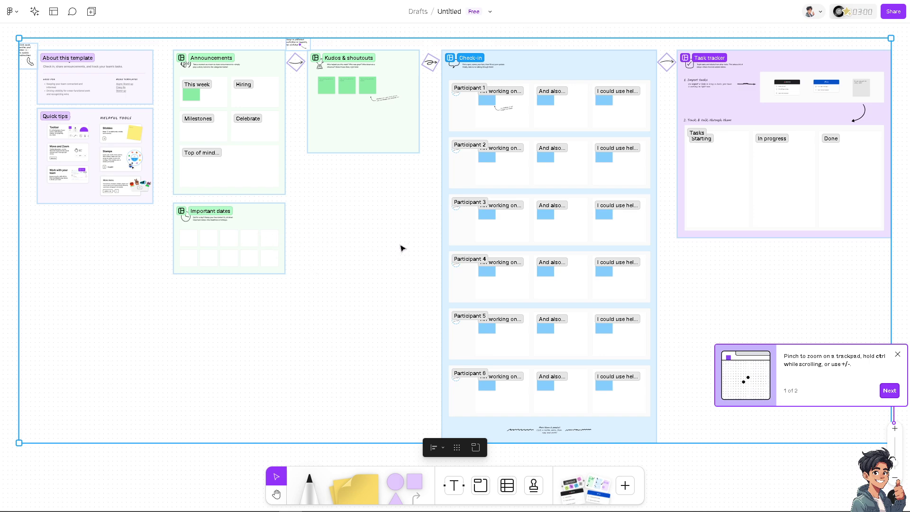
Start the 3:00 meeting countdown and view the list of background music tracks.
click(857, 15)
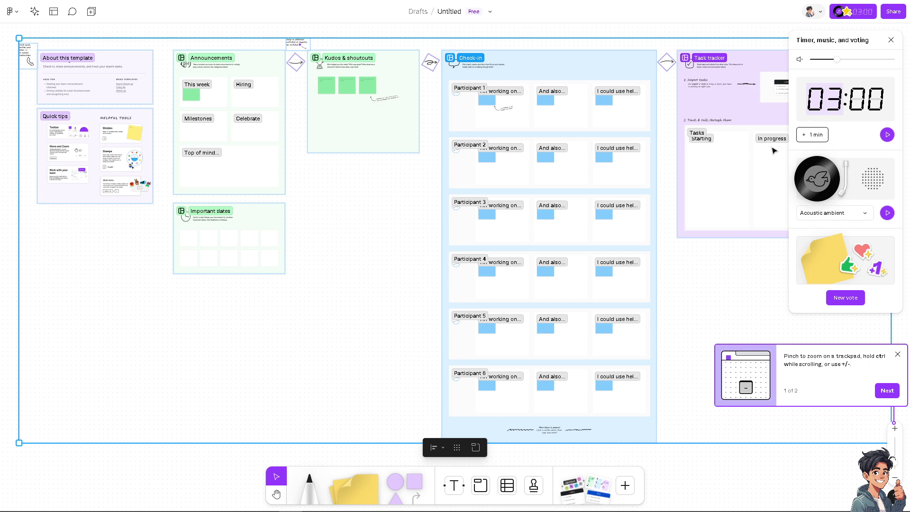
click(886, 135)
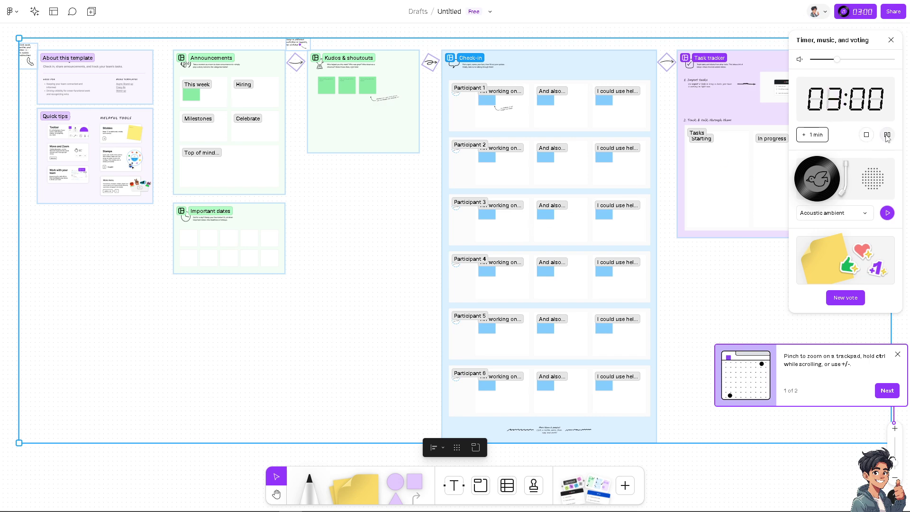
click(860, 214)
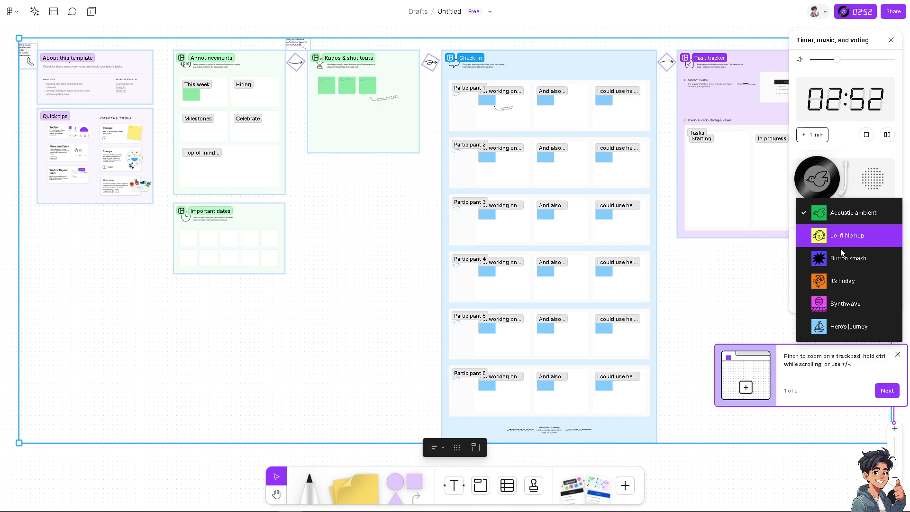
Keep Acoustic ambient as the music and tidy the Team weekly sections into an even layout.
click(741, 270)
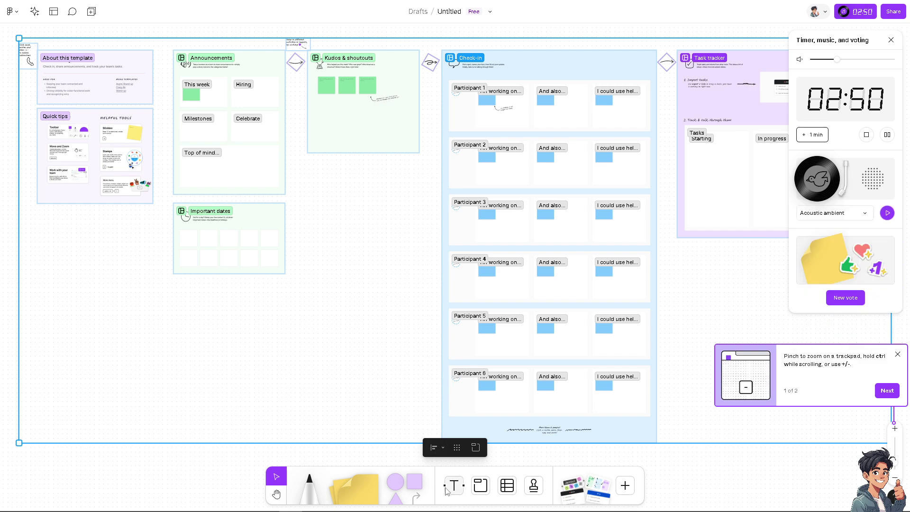
click(456, 449)
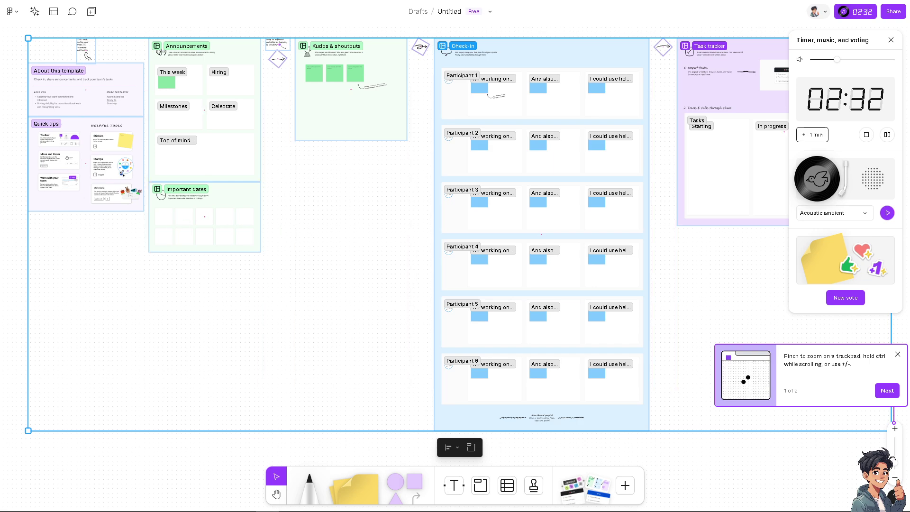
scroll(692, 208, down, 1)
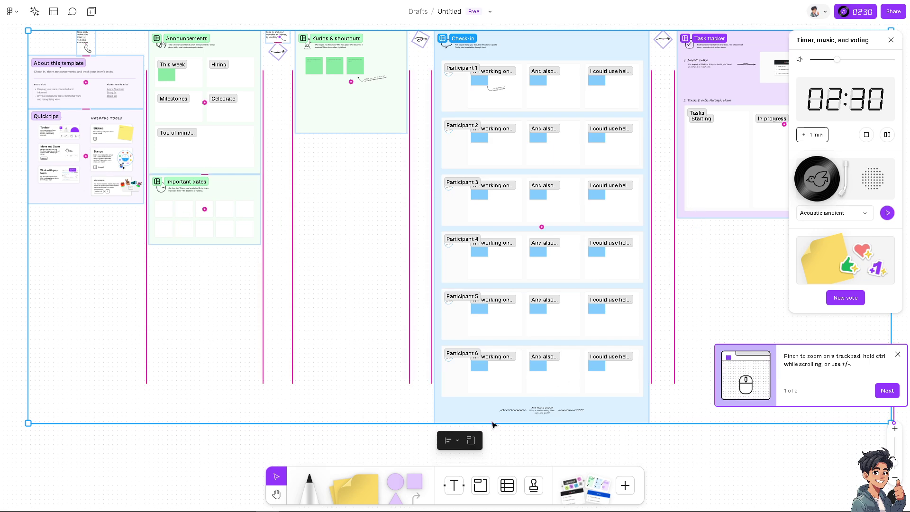
click(480, 485)
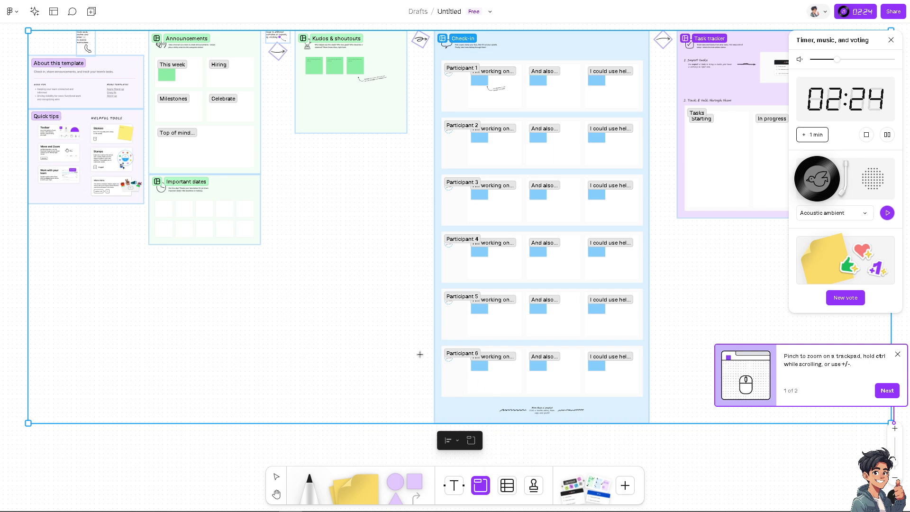
Open the radial reaction stamp picker, then close and reopen it.
click(533, 488)
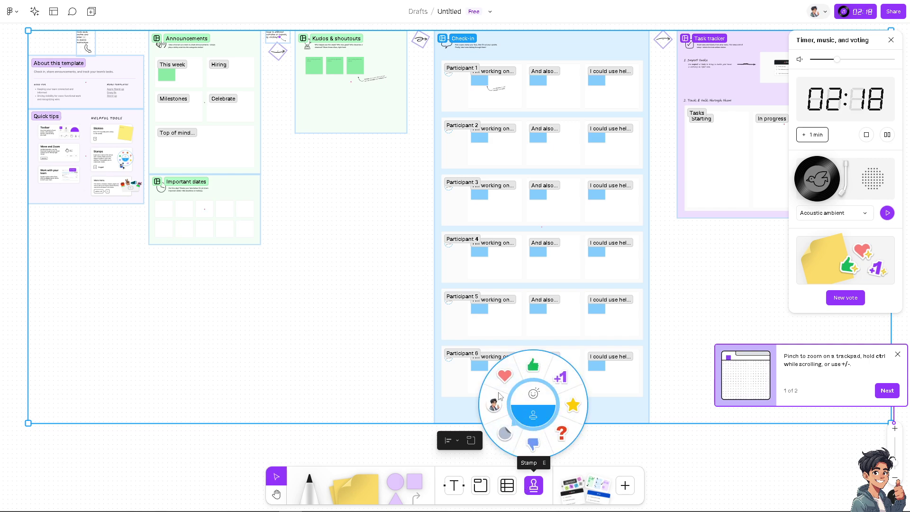
click(533, 484)
click(533, 484)
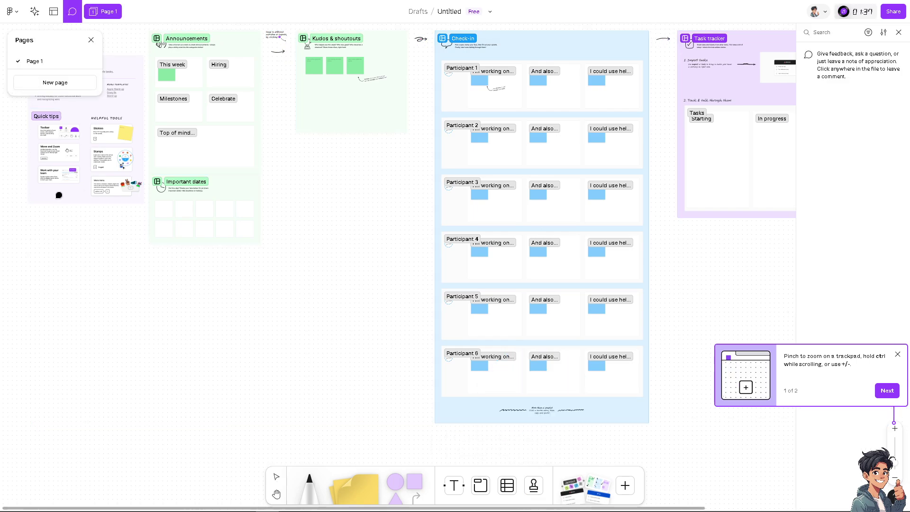
Close the Pages list and try adding another page, bringing up the Need more pages? upgrade prompt.
click(99, 14)
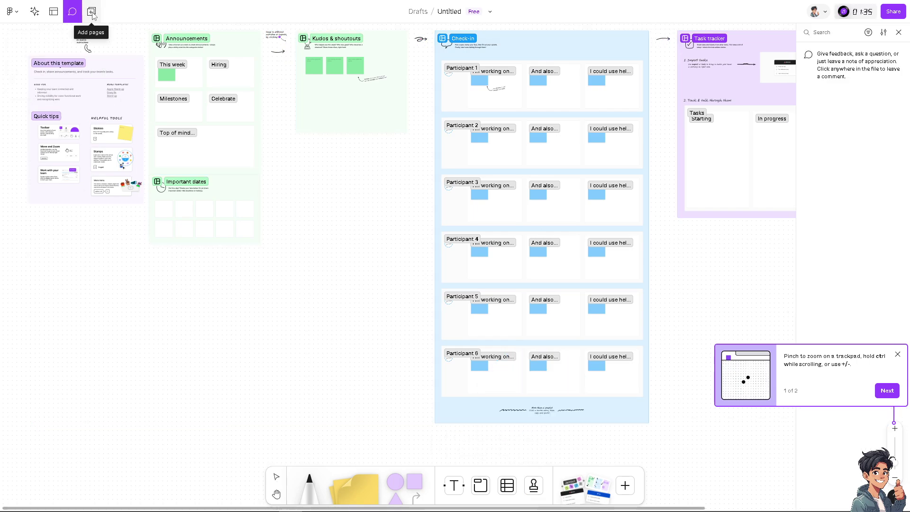
click(93, 15)
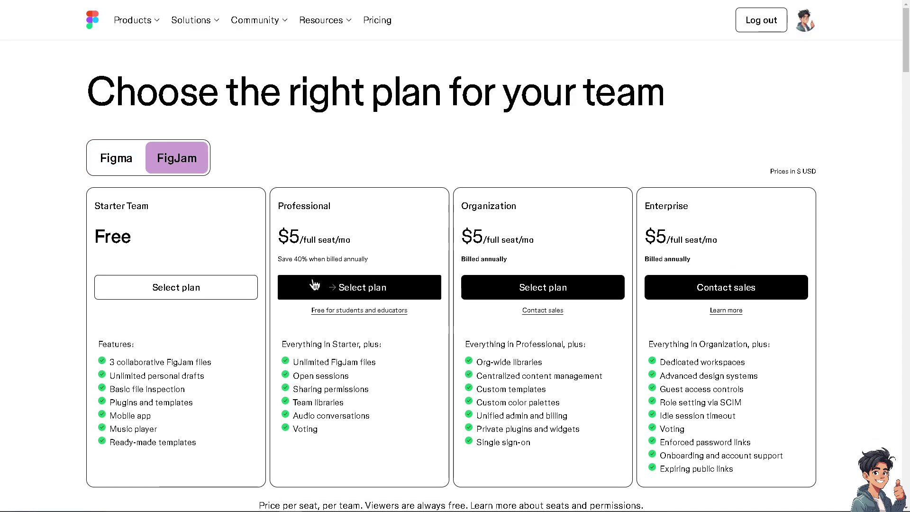
Scroll through Figma's FigJam pricing page to review plan prices and features.
scroll(285, 294, down, 2)
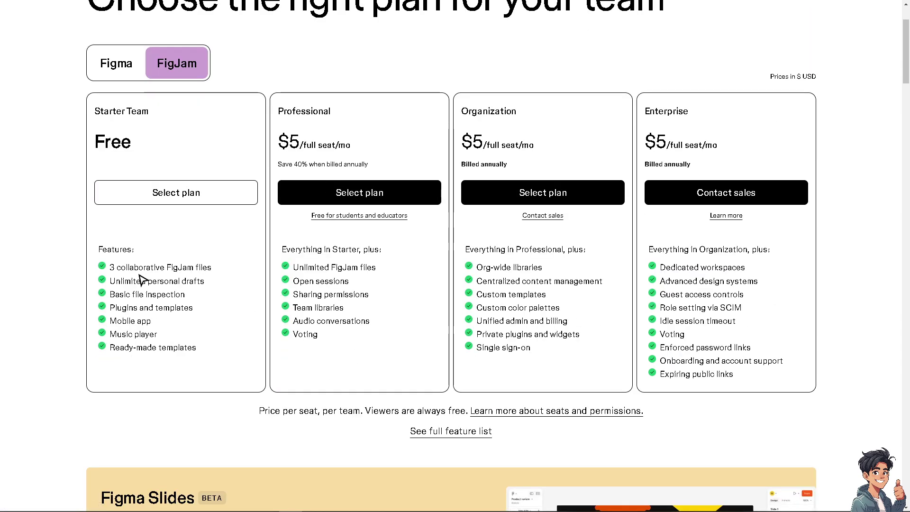
scroll(283, 285, up, 2)
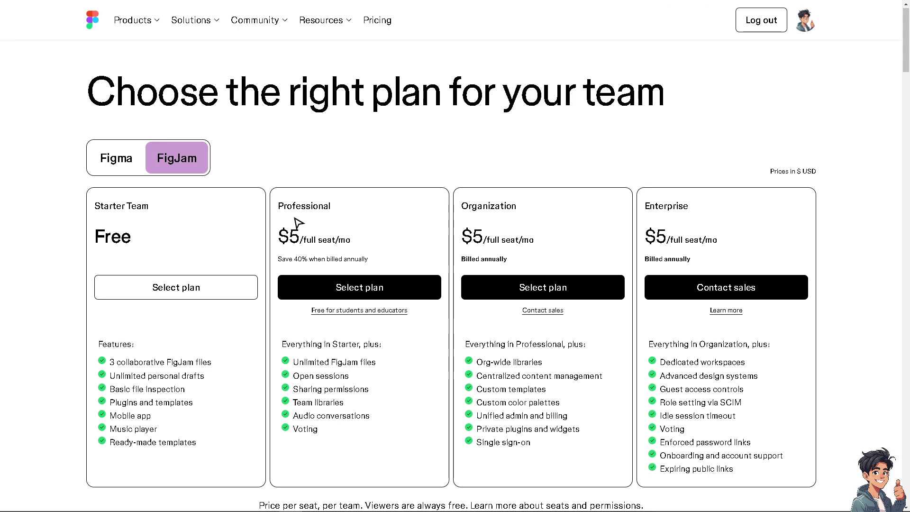